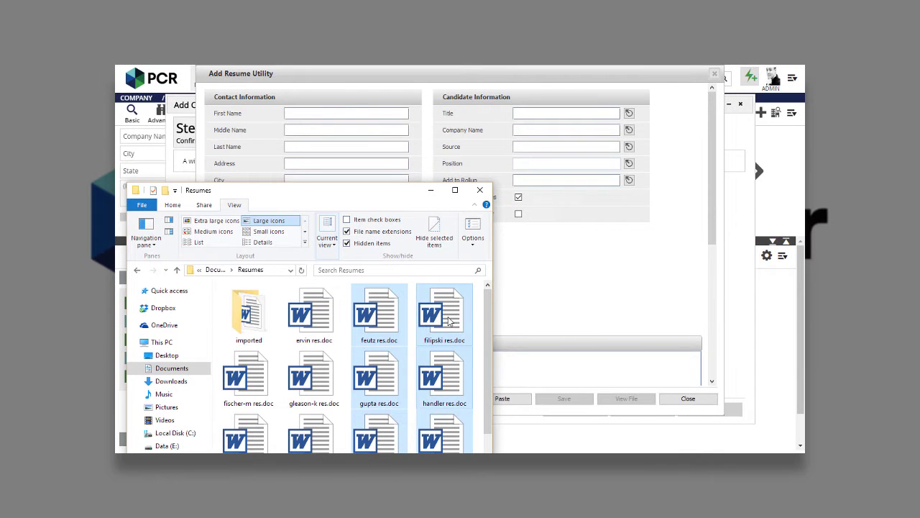
Drag the résumé files into the Add Resume Utility and advance through three parsed candidates
left_click_drag(447, 321, 583, 253)
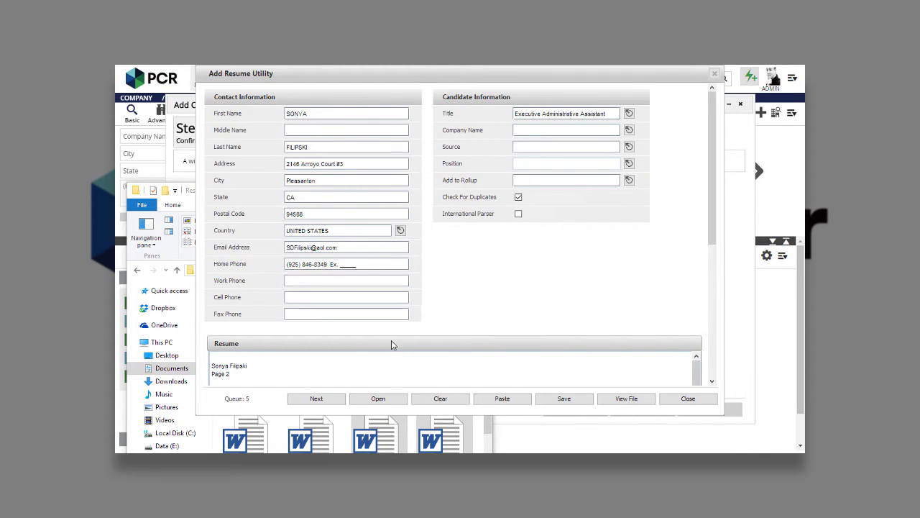
left_click(331, 399)
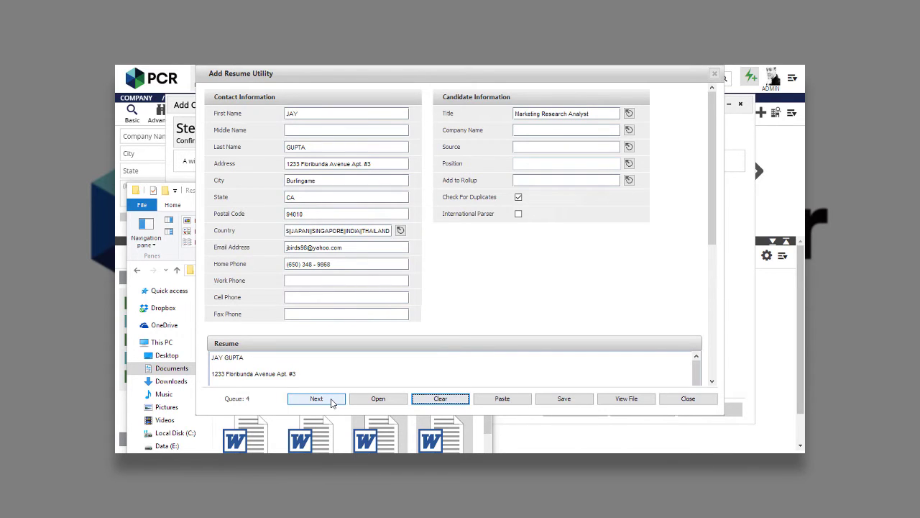
left_click(331, 399)
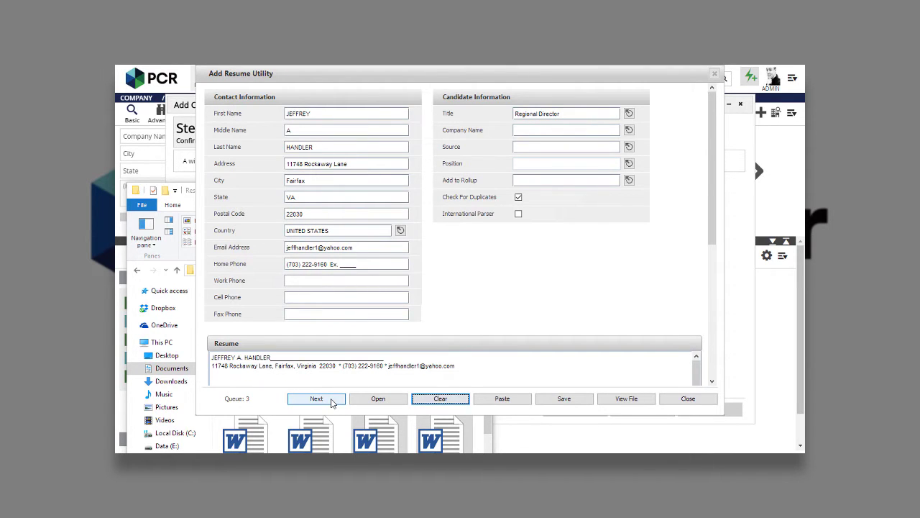
left_click(331, 399)
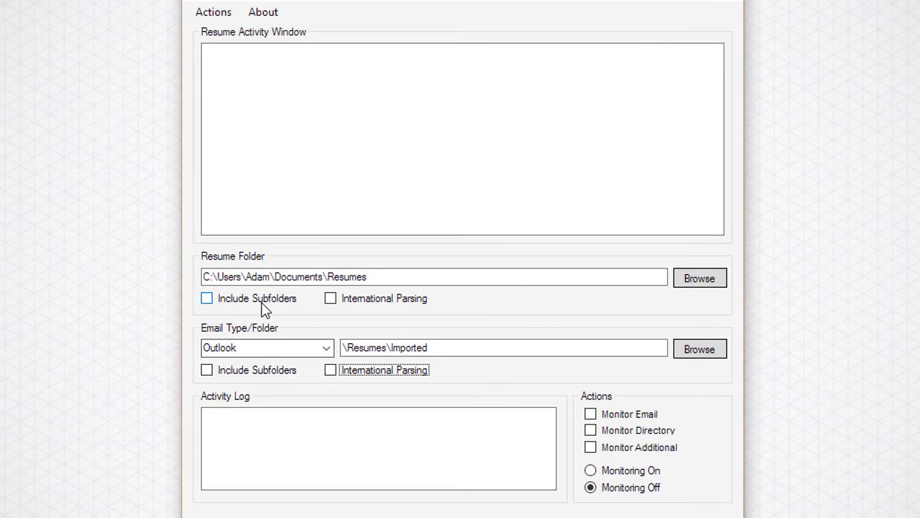
Turn on Include Subfolders and International Parsing for both the folder and Outlook sources
left_click(262, 306)
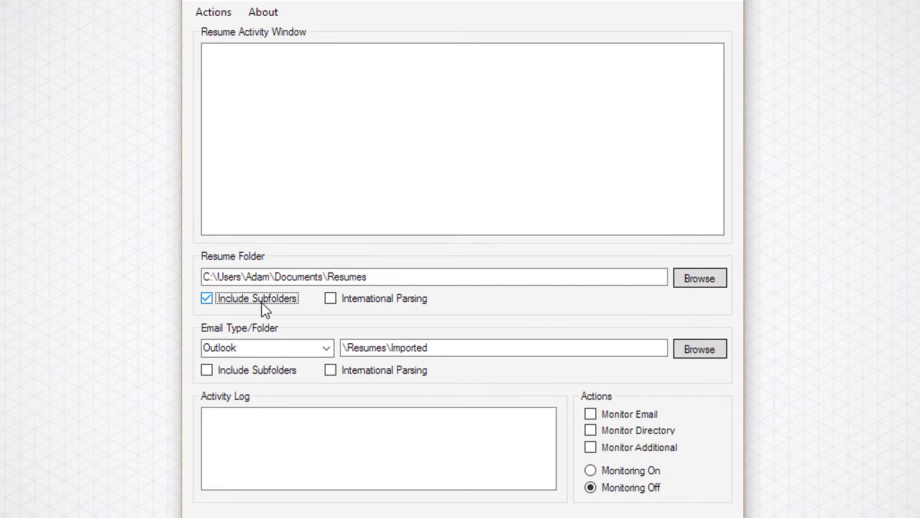
left_click(364, 307)
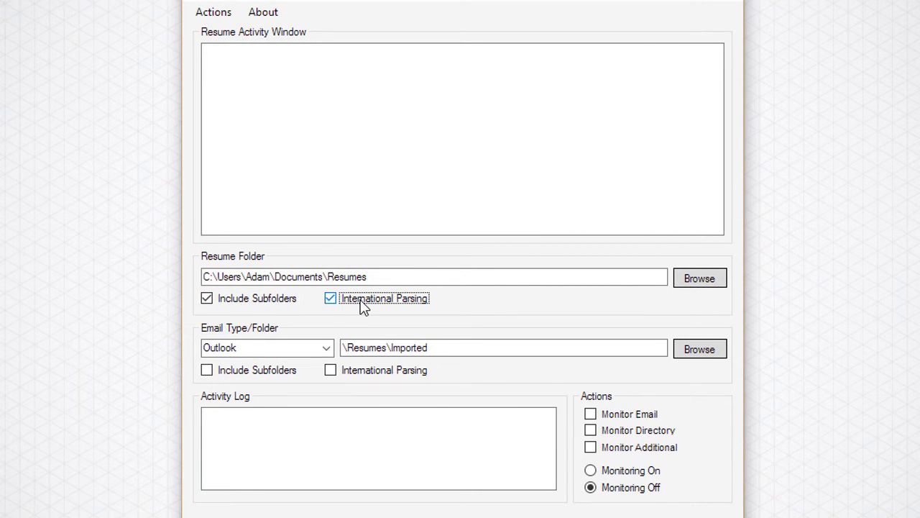
left_click(284, 374)
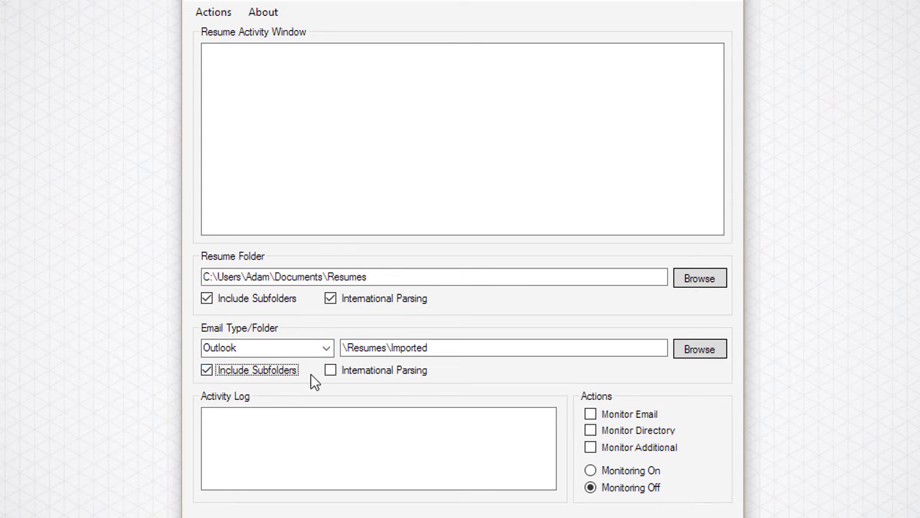
left_click(360, 378)
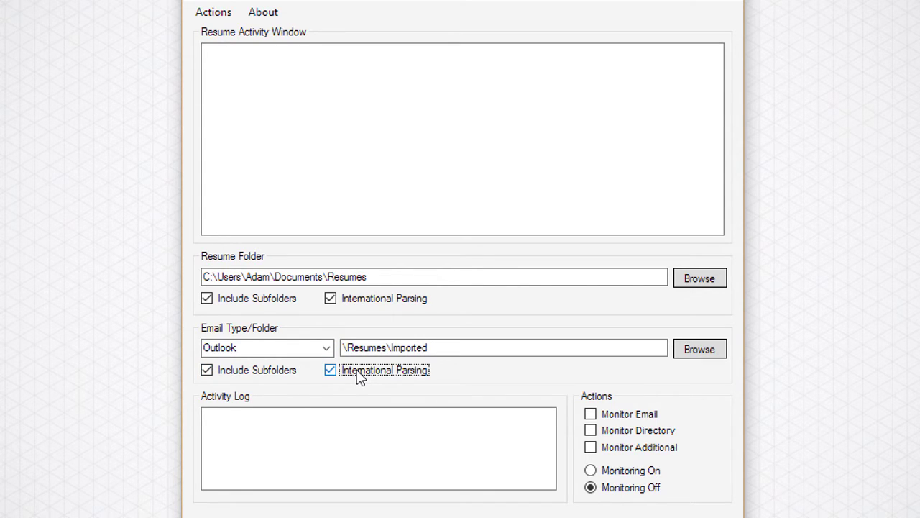
Enable Monitor Email and Monitor Directory, leaving monitoring set to Off
left_click(611, 415)
left_click(630, 432)
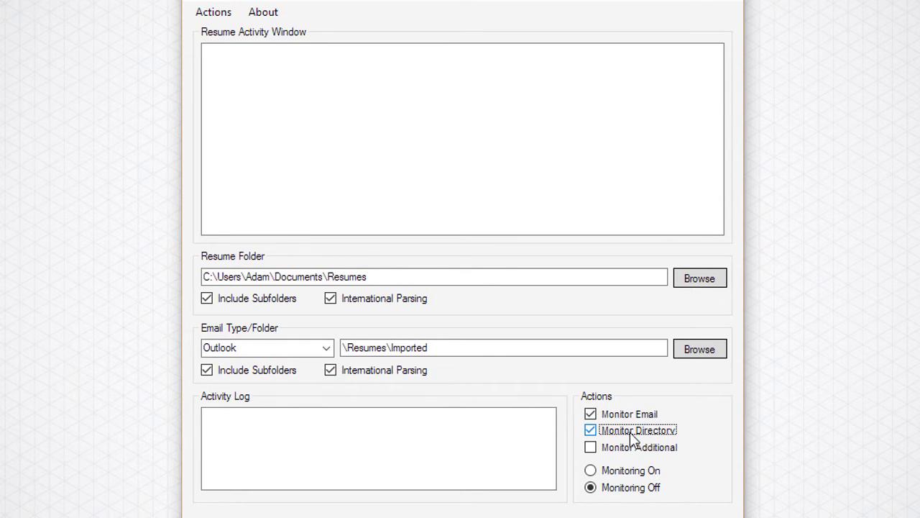
left_click(627, 471)
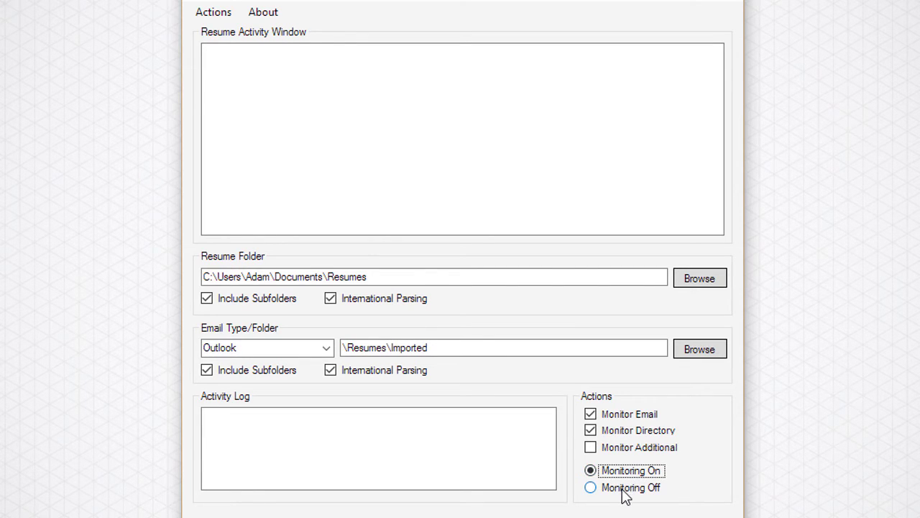
left_click(624, 496)
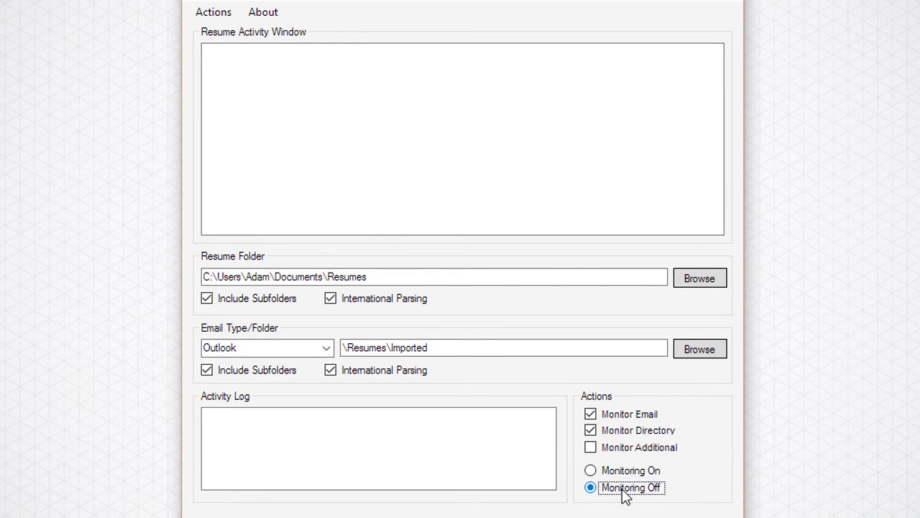
In Connection Settings, choose Candidate List as the rollup list
left_click(215, 13)
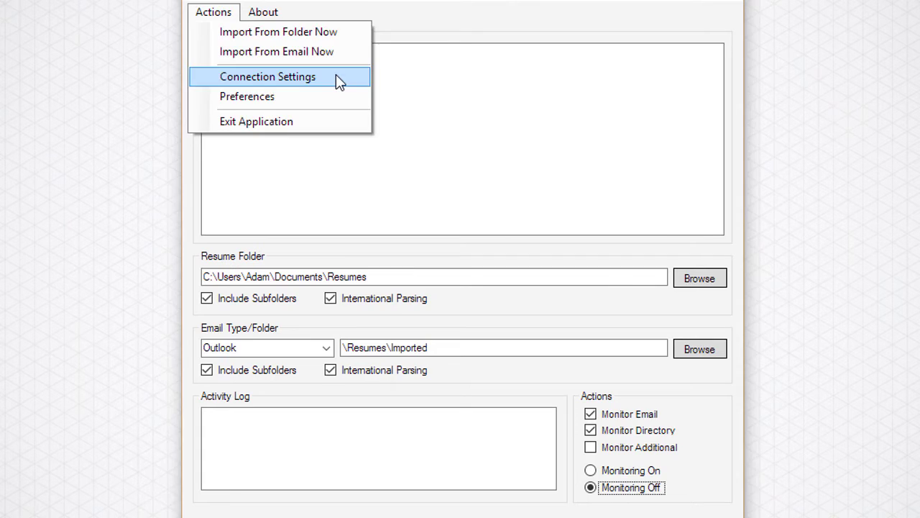
left_click(338, 81)
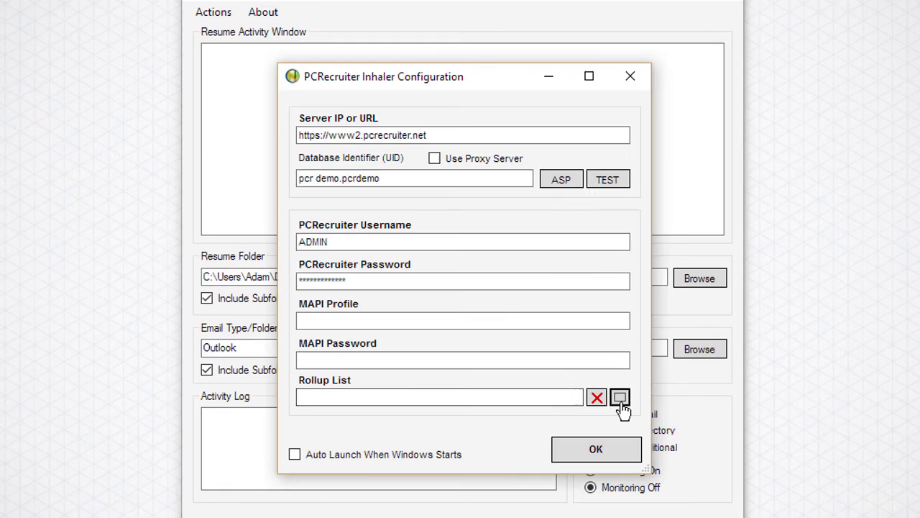
left_click(620, 399)
left_click(240, 338)
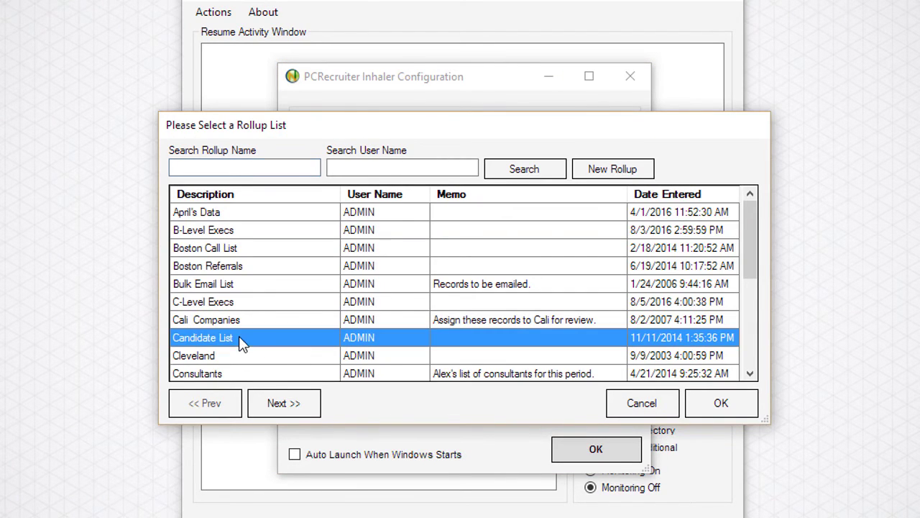
left_click(710, 410)
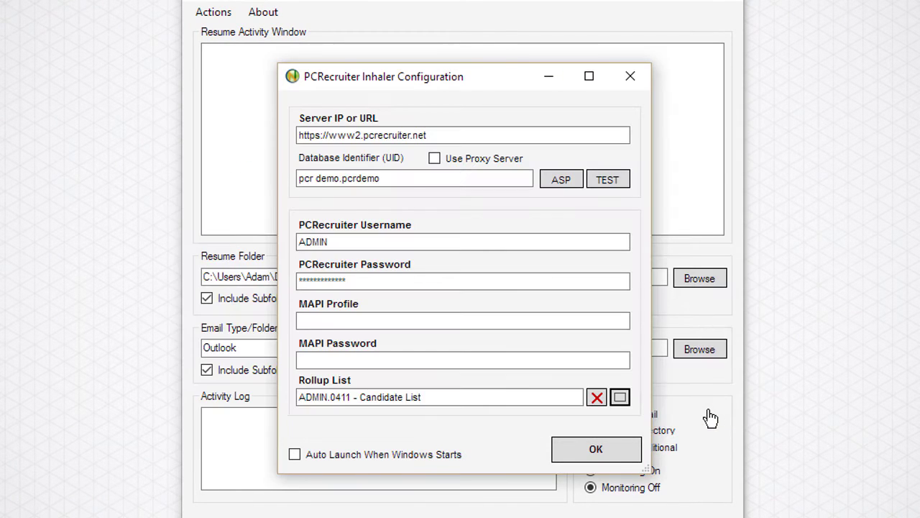
Save connection settings, then set preferences: Use Position Id From Email Subject and First/Last/Email (Update Resume Only)
left_click(593, 451)
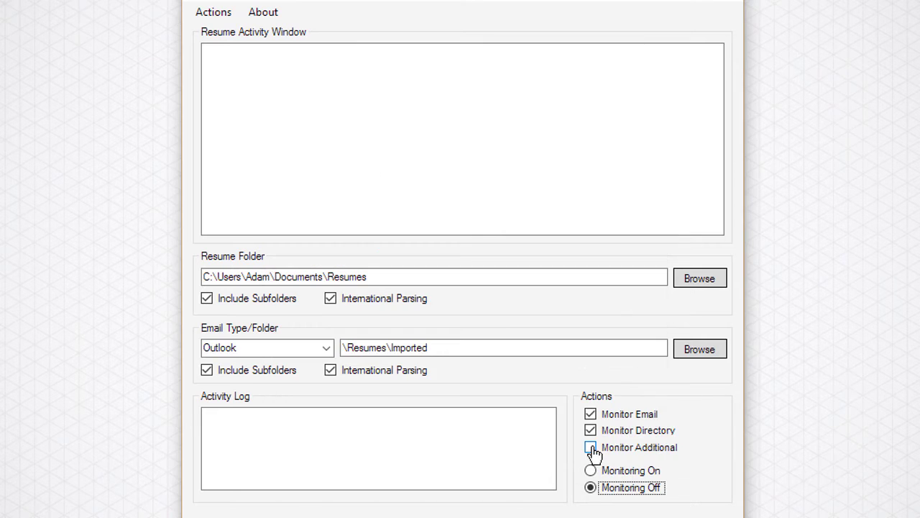
left_click(202, 13)
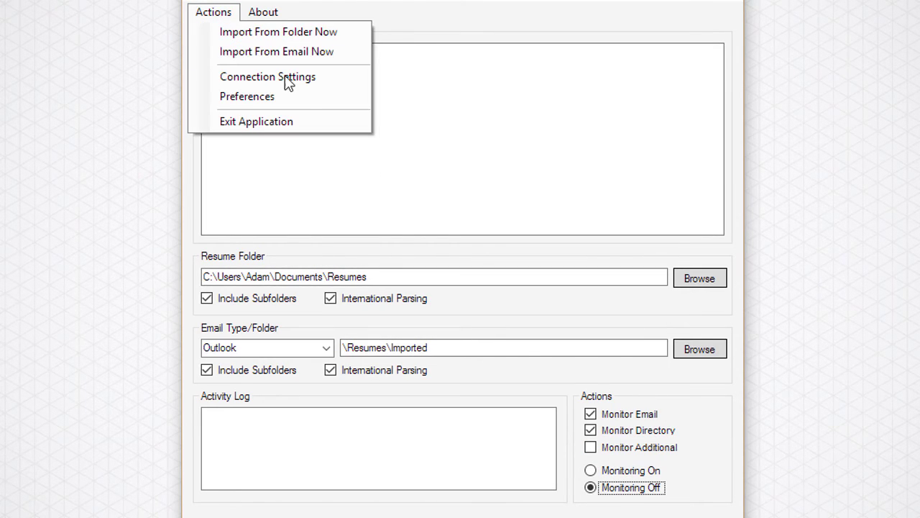
left_click(307, 96)
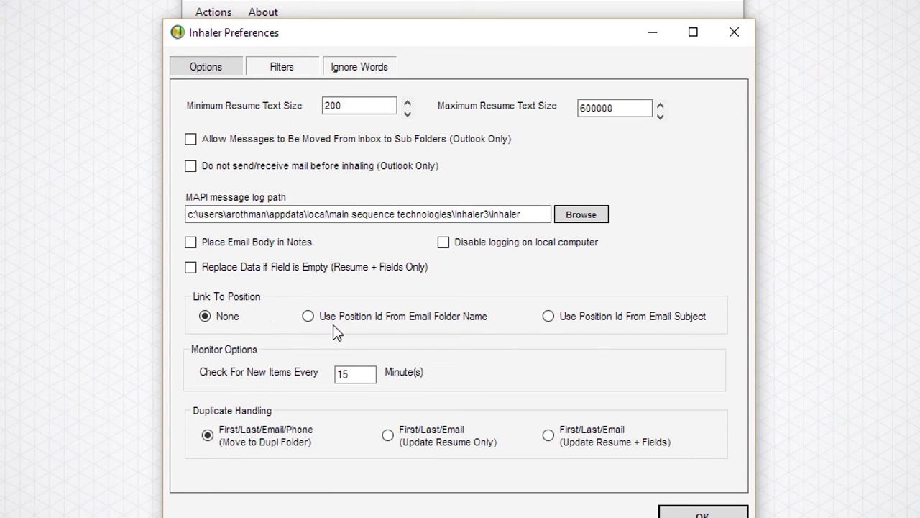
left_click(335, 320)
left_click(584, 330)
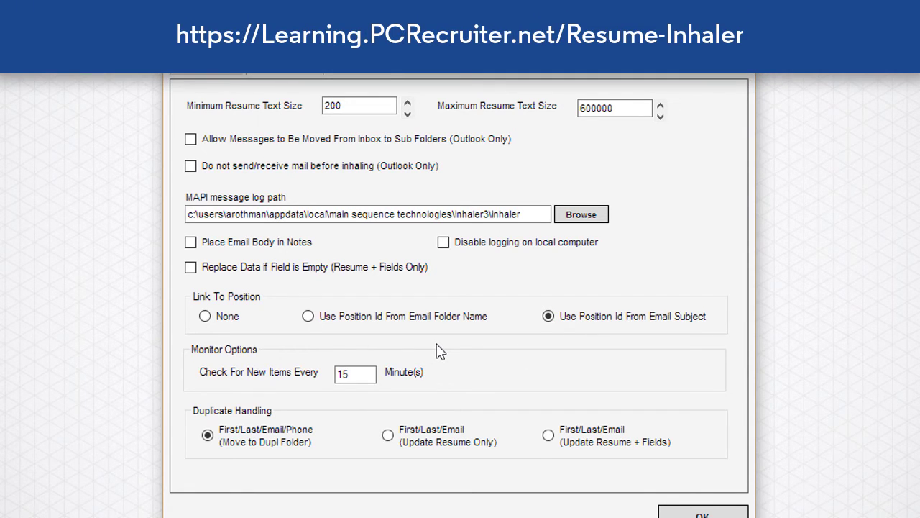
left_click(432, 455)
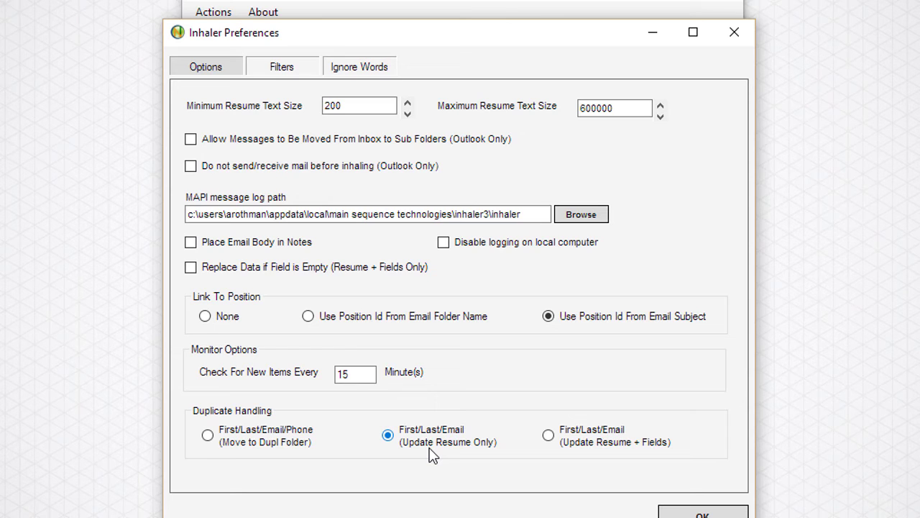
Review the Filters tab without adding rules, then save and close Inhaler Preferences
left_click(292, 66)
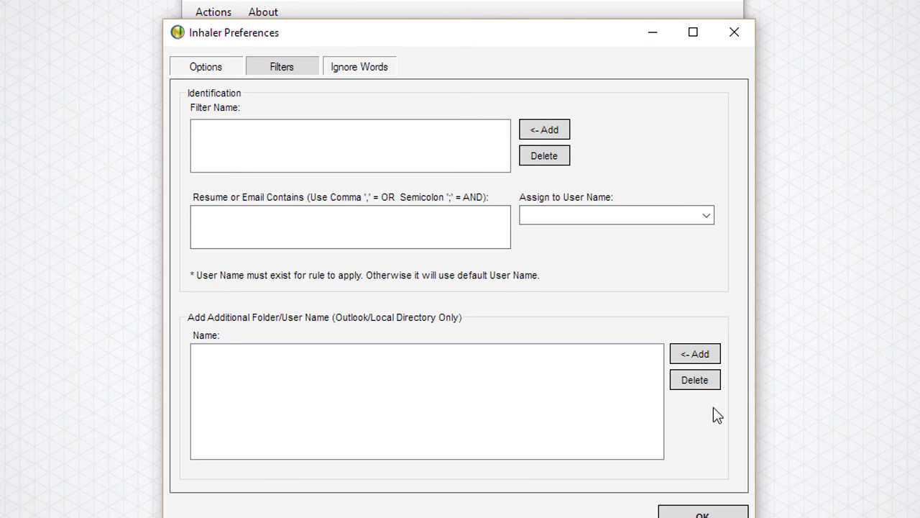
left_click(719, 513)
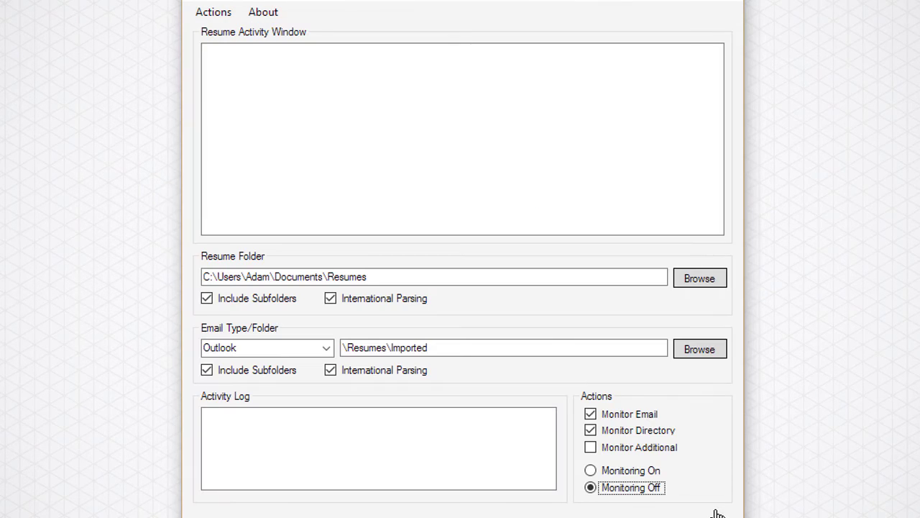
Run Import From Folder Now to import the Resumes folder's résumés immediately
left_click(200, 19)
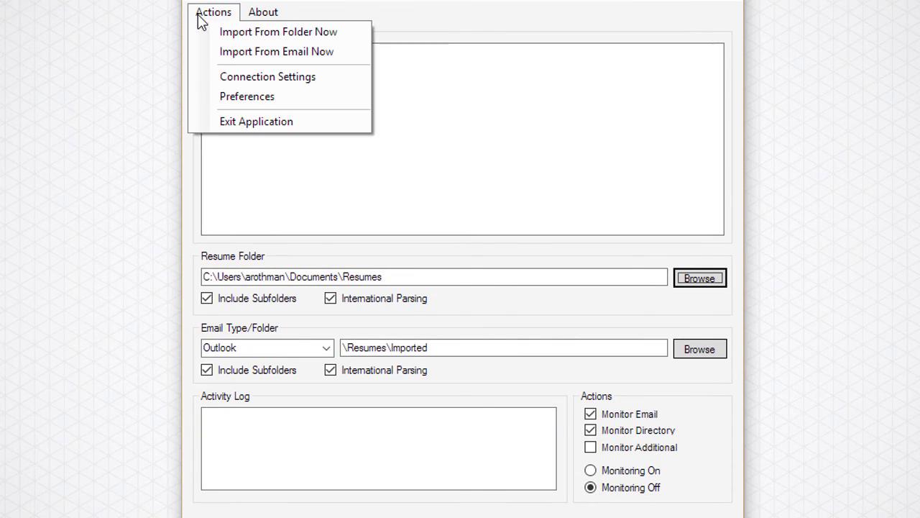
left_click(366, 31)
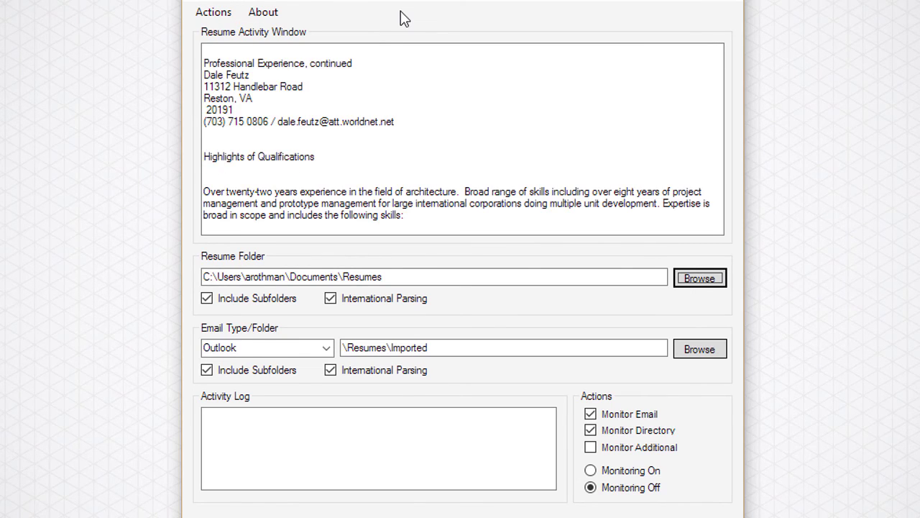